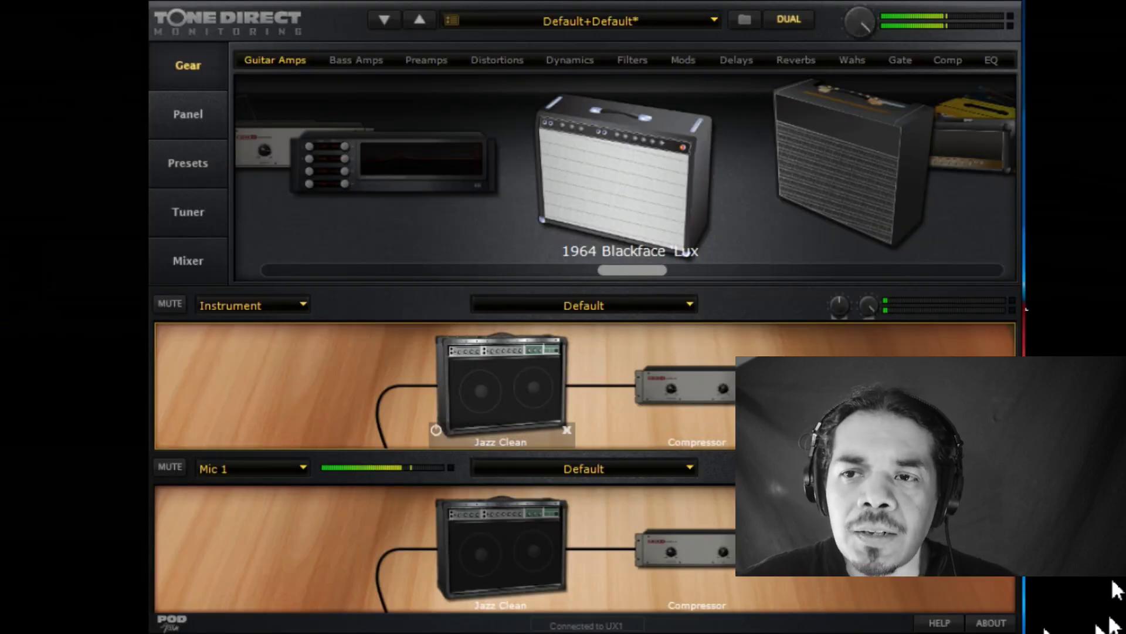
{"action": "left_click", "coordinate": [251, 468]}
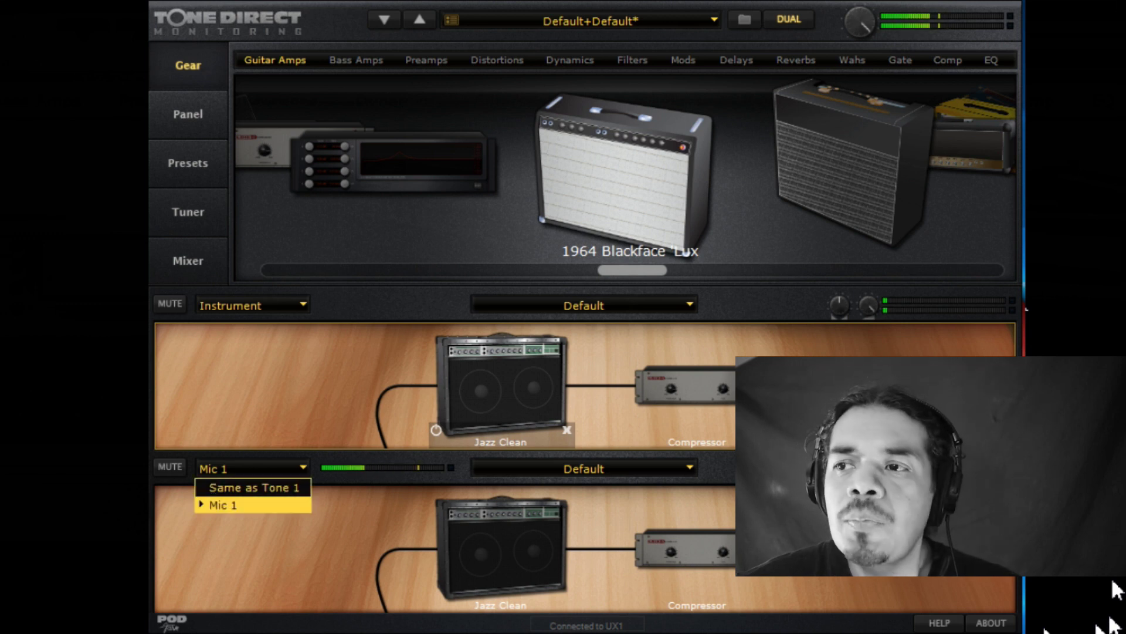
{"action": "left_click", "coordinate": [223, 504]}
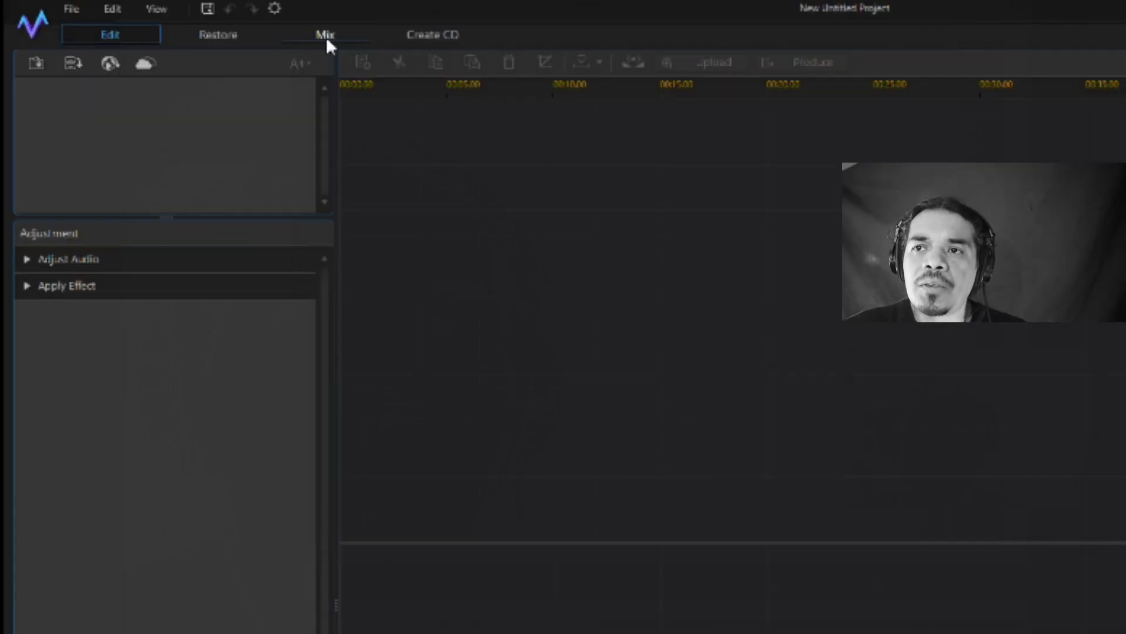
Step: Switch from the Edit workspace to the Mix workspace for multitrack mixing
{"action": "left_click", "coordinate": [327, 36]}
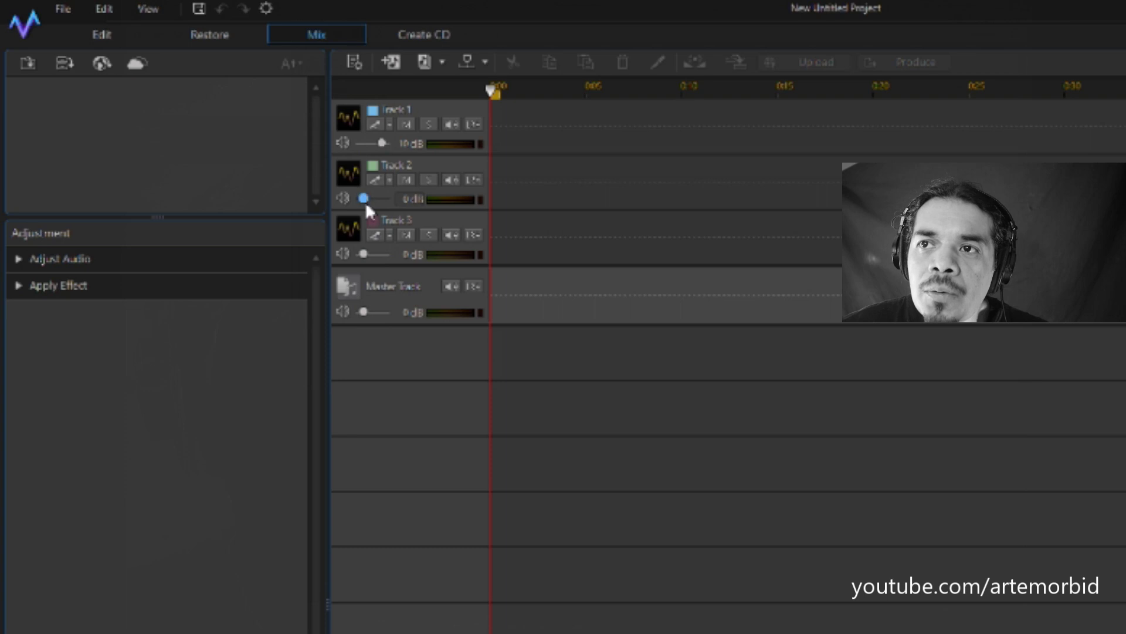
Step: Raise Track 2's volume to 10 dB and arm Track 1 for recording
{"action": "left_click_drag", "start_coordinate": [380, 198], "coordinate": [381, 197]}
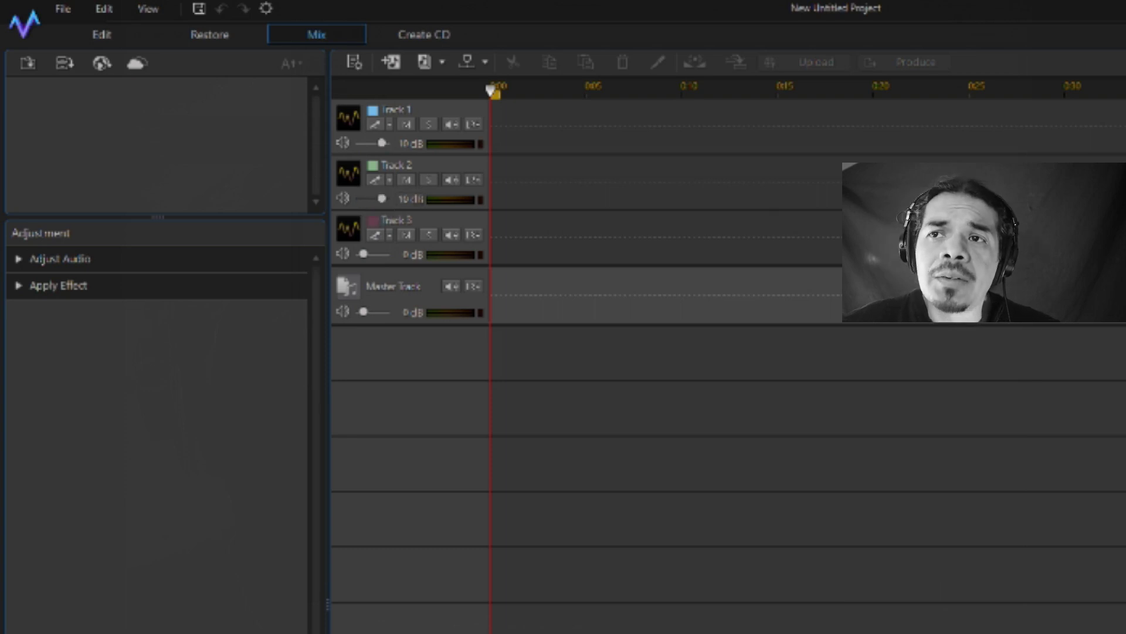
{"action": "left_click", "coordinate": [376, 123]}
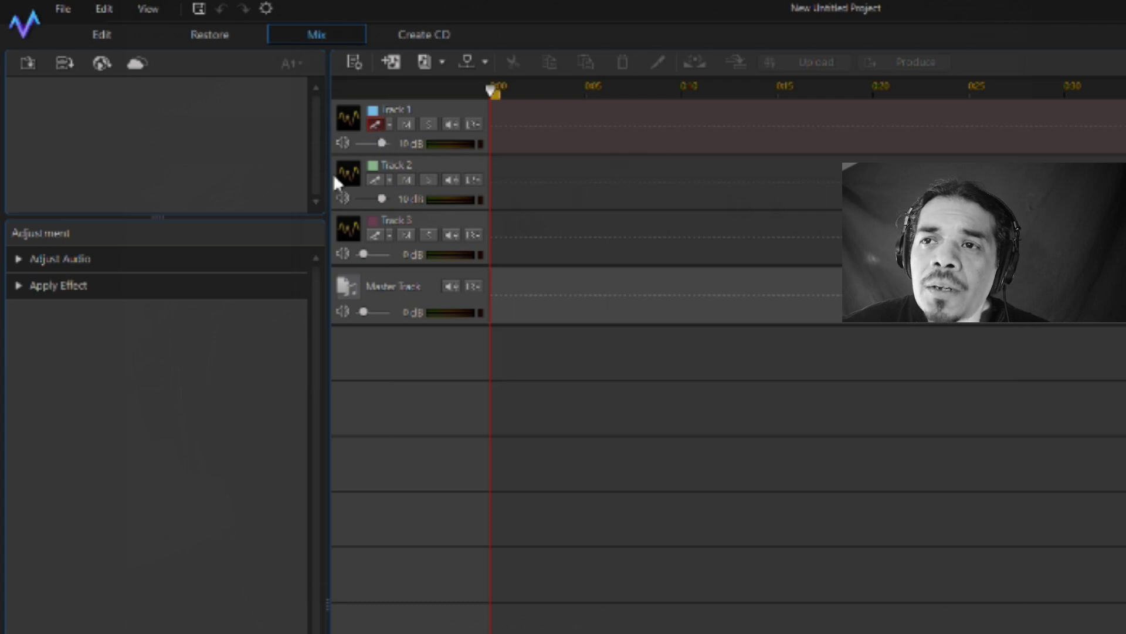
Step: Confirm Track 1's recording settings with input monitoring on, then arm Track 2
{"action": "left_click", "coordinate": [388, 122]}
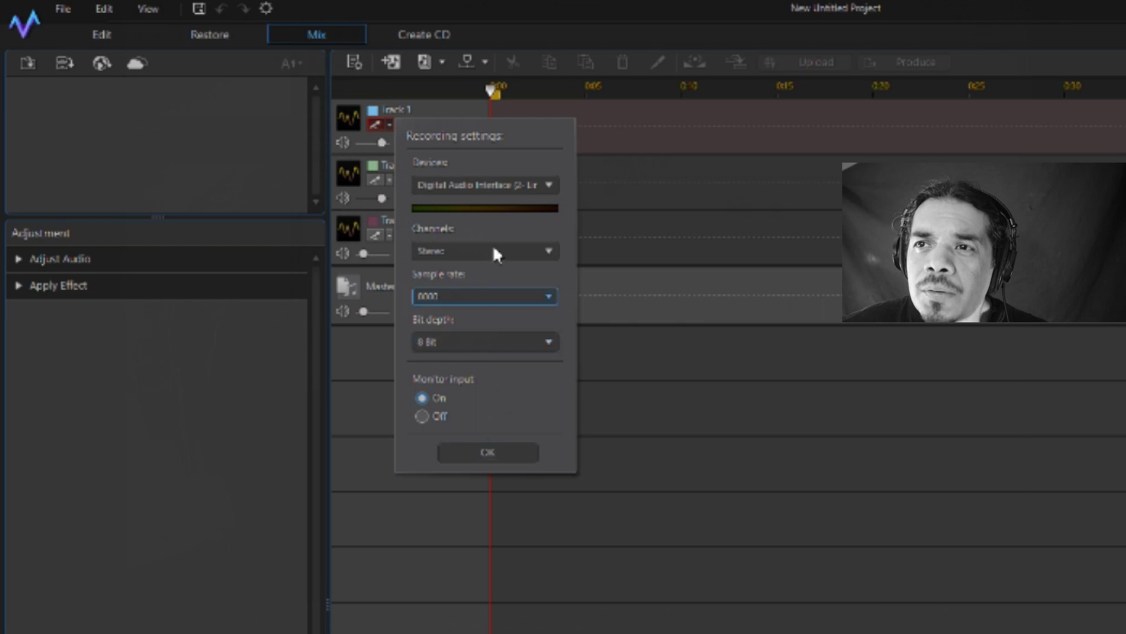
{"action": "left_click", "coordinate": [499, 451]}
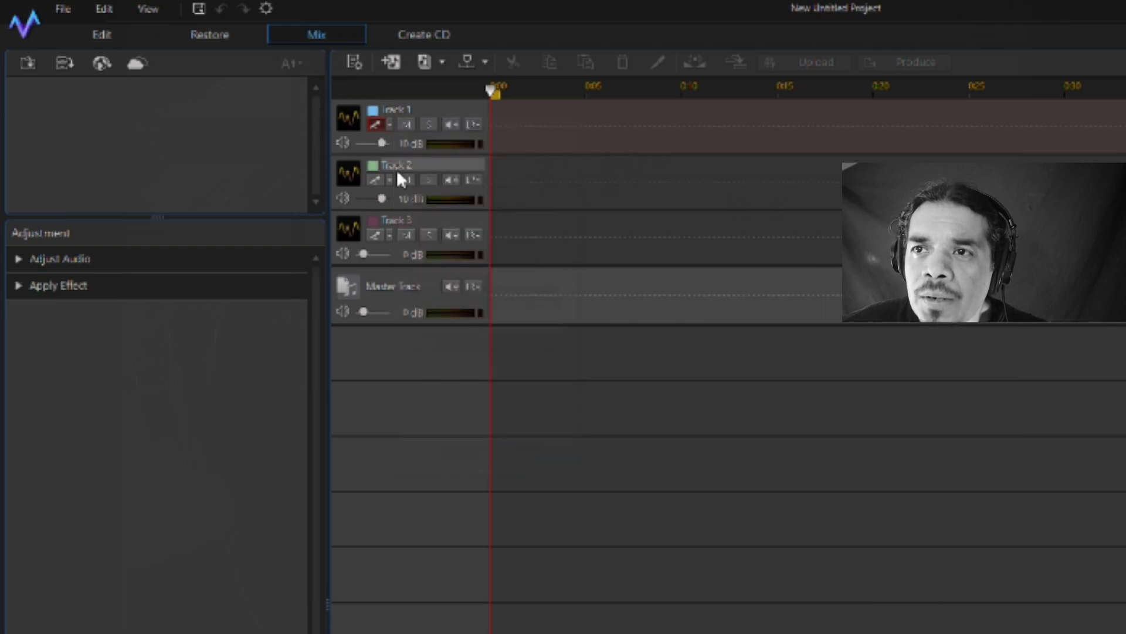
{"action": "left_click", "coordinate": [375, 177]}
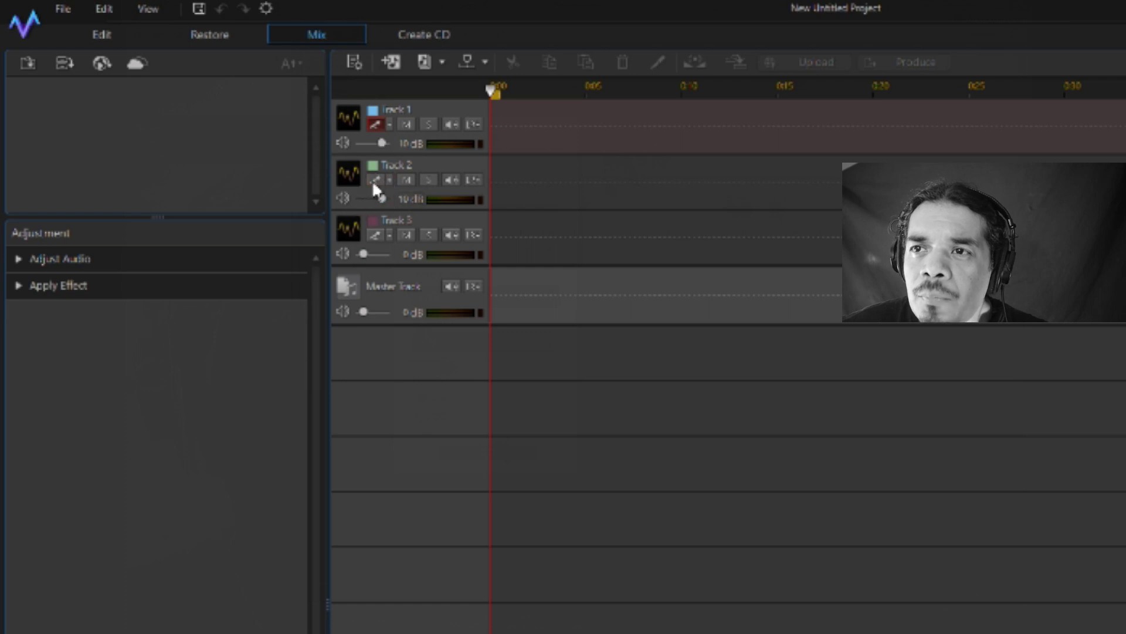
Step: Set Monitor input to On in Track 2's recording settings and confirm
{"action": "left_click", "coordinate": [386, 178]}
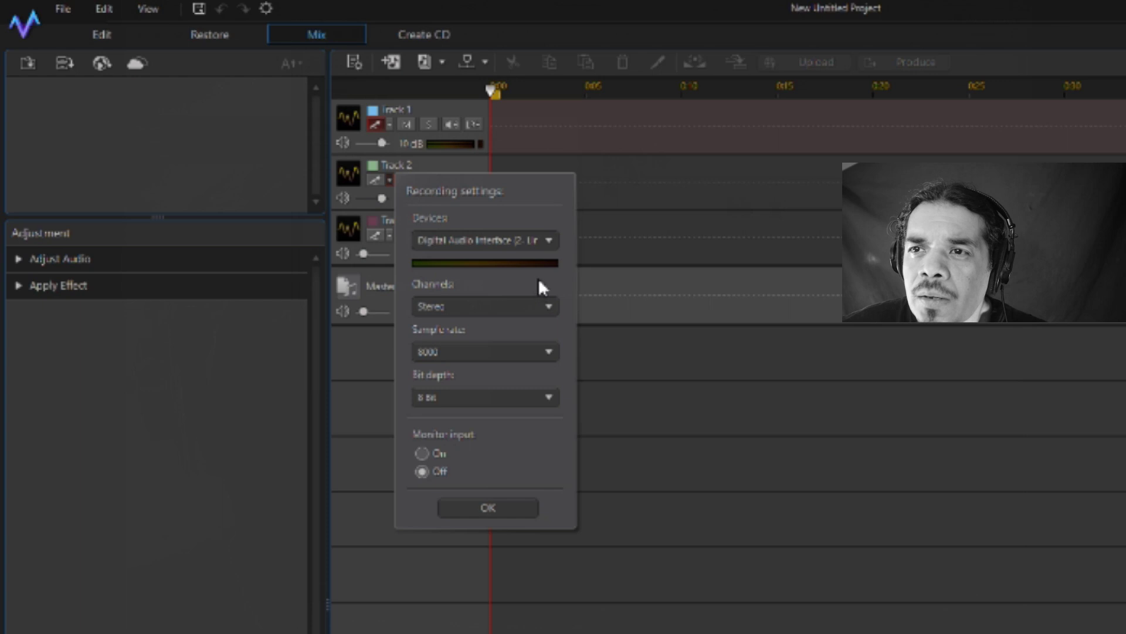
{"action": "left_click", "coordinate": [422, 454]}
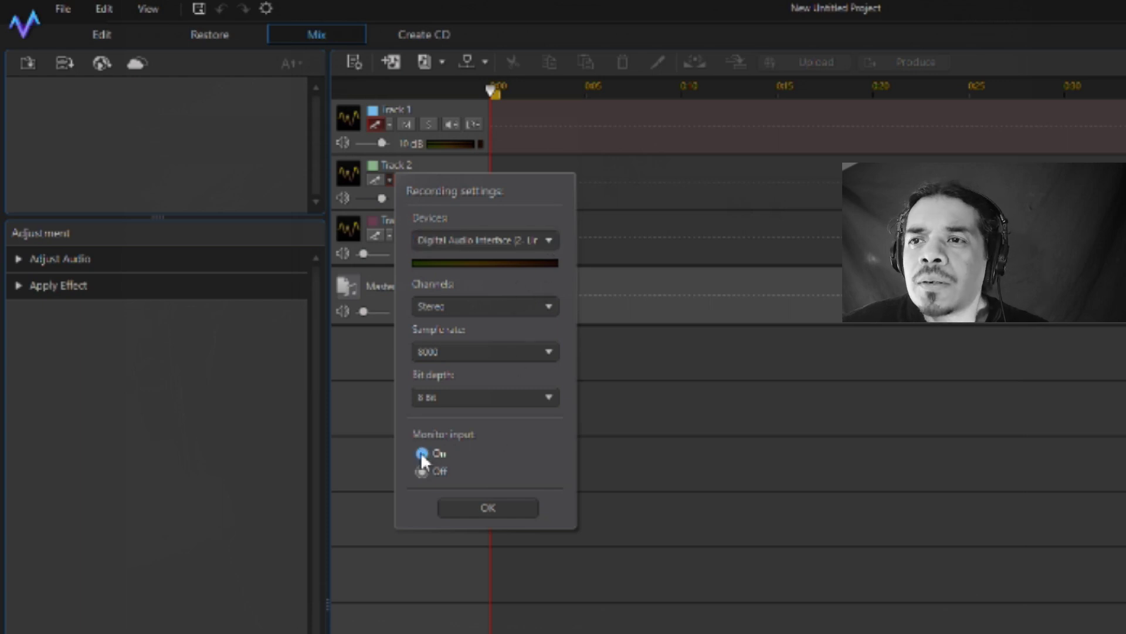
{"action": "left_click", "coordinate": [488, 511]}
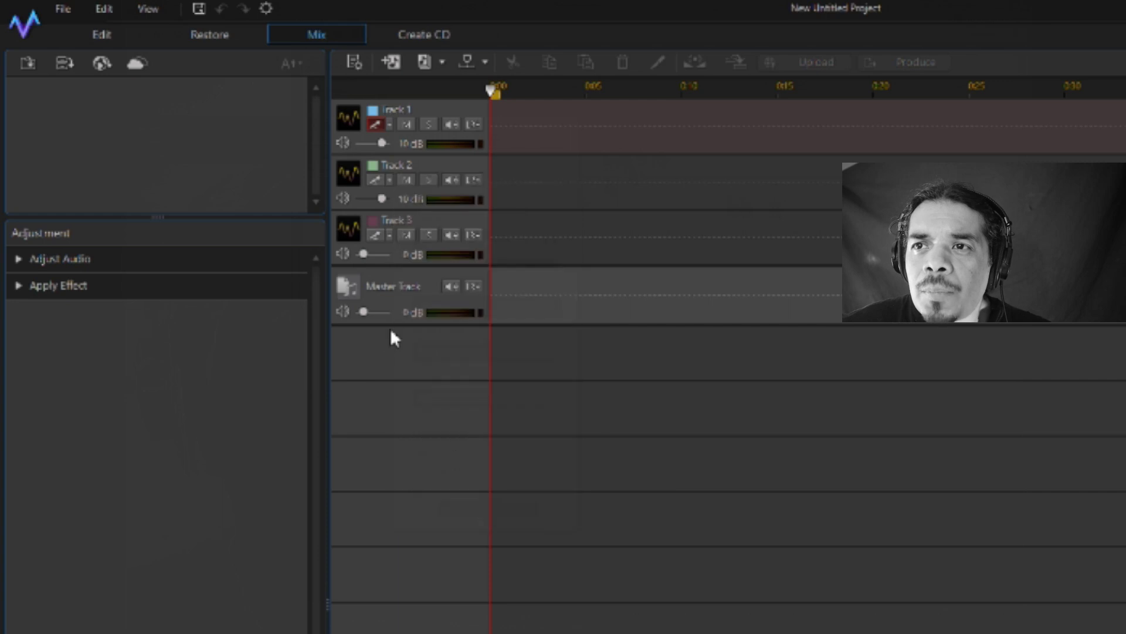
Step: Arm Track 2 for recording so its record button turns red
{"action": "left_click", "coordinate": [374, 180]}
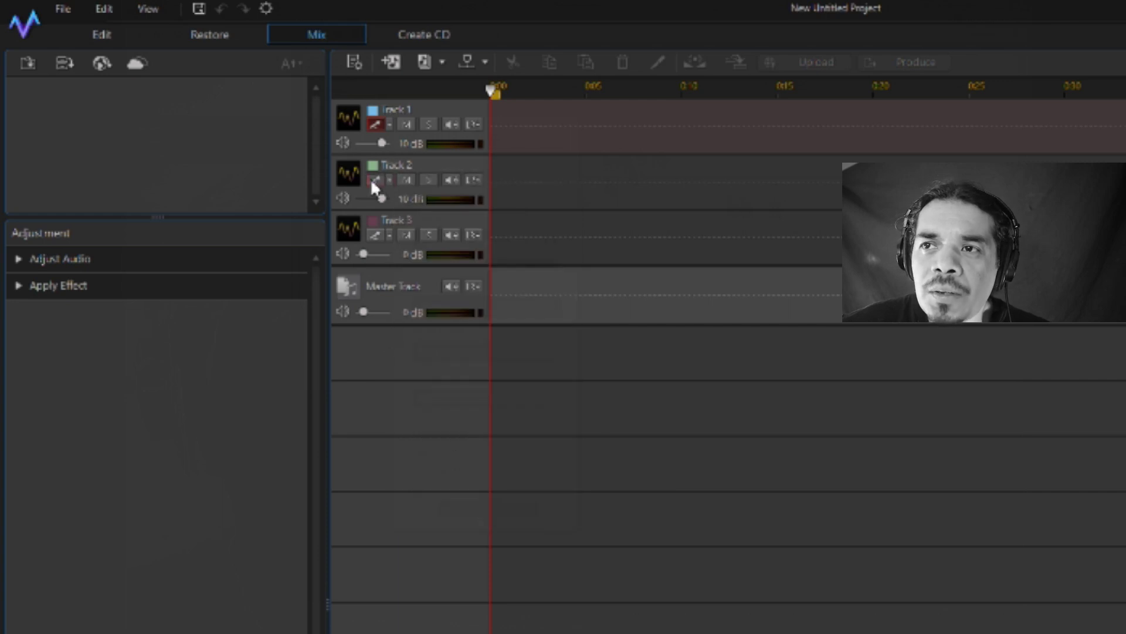